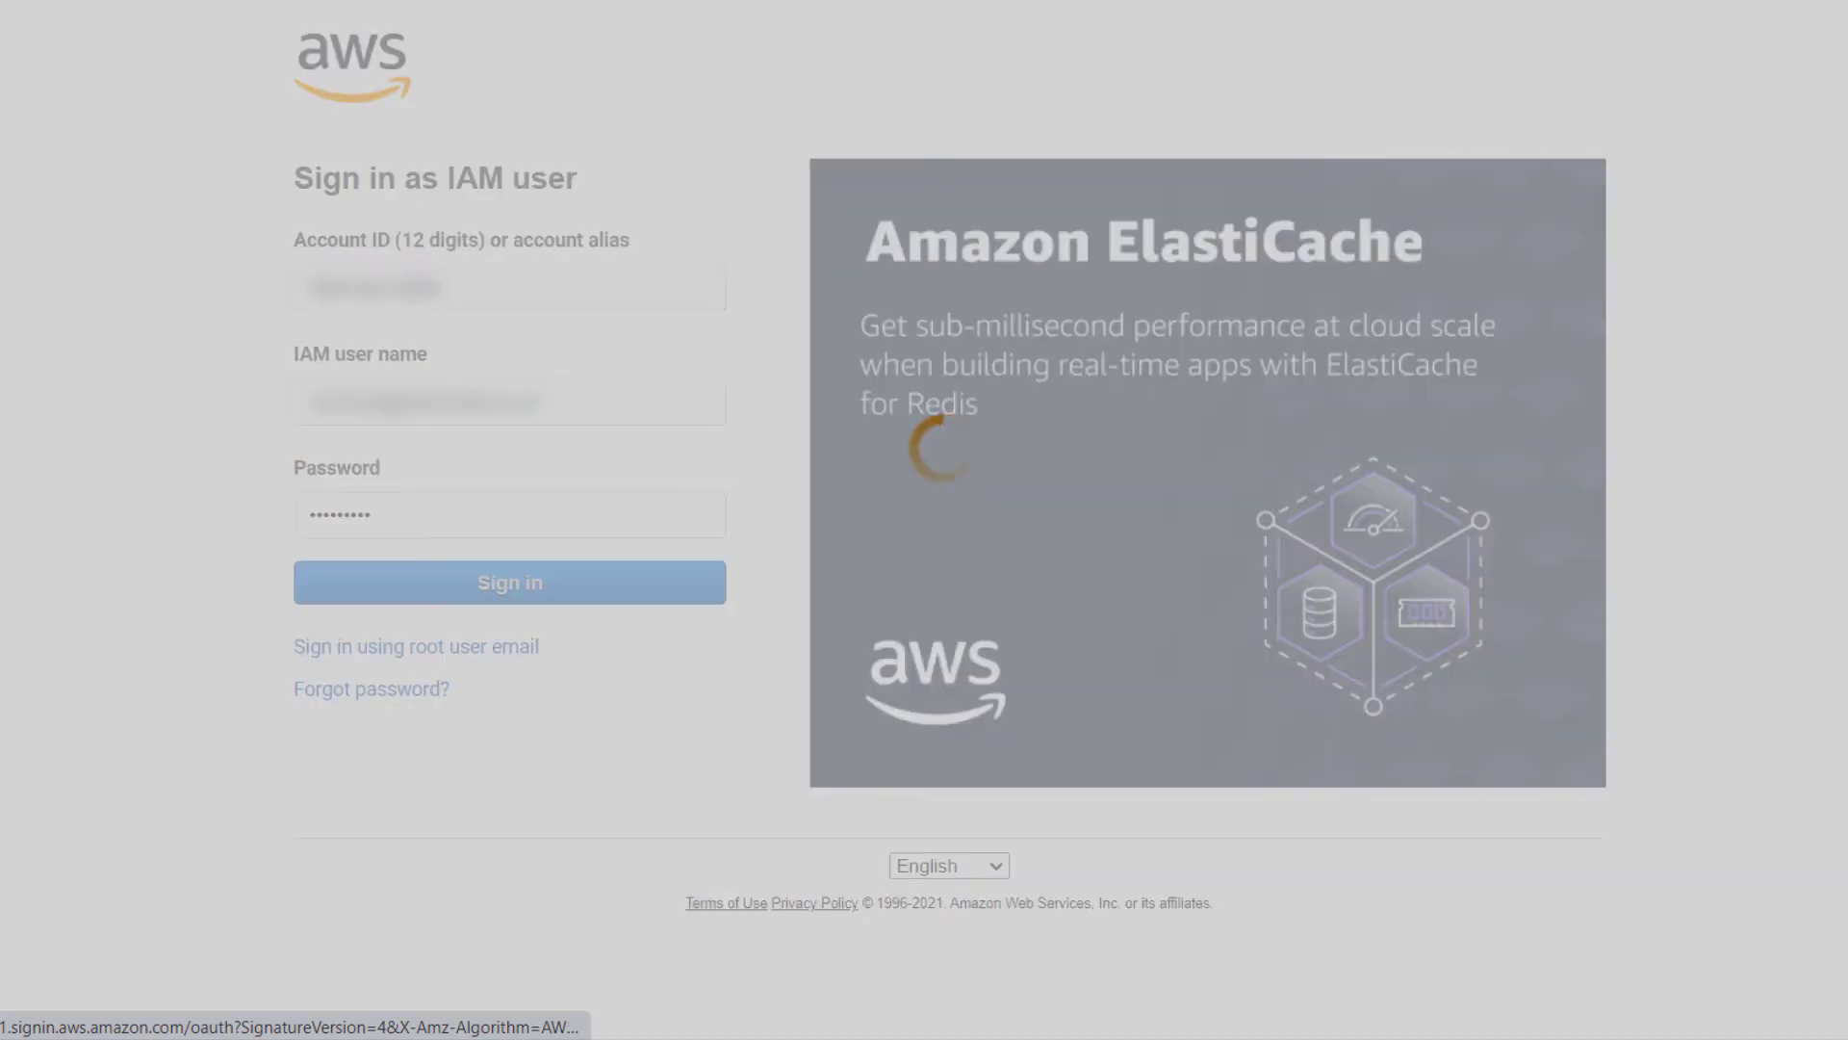
- Search the AWS console for the RDS service and open it
{"action": "key", "text": "alt+s"}
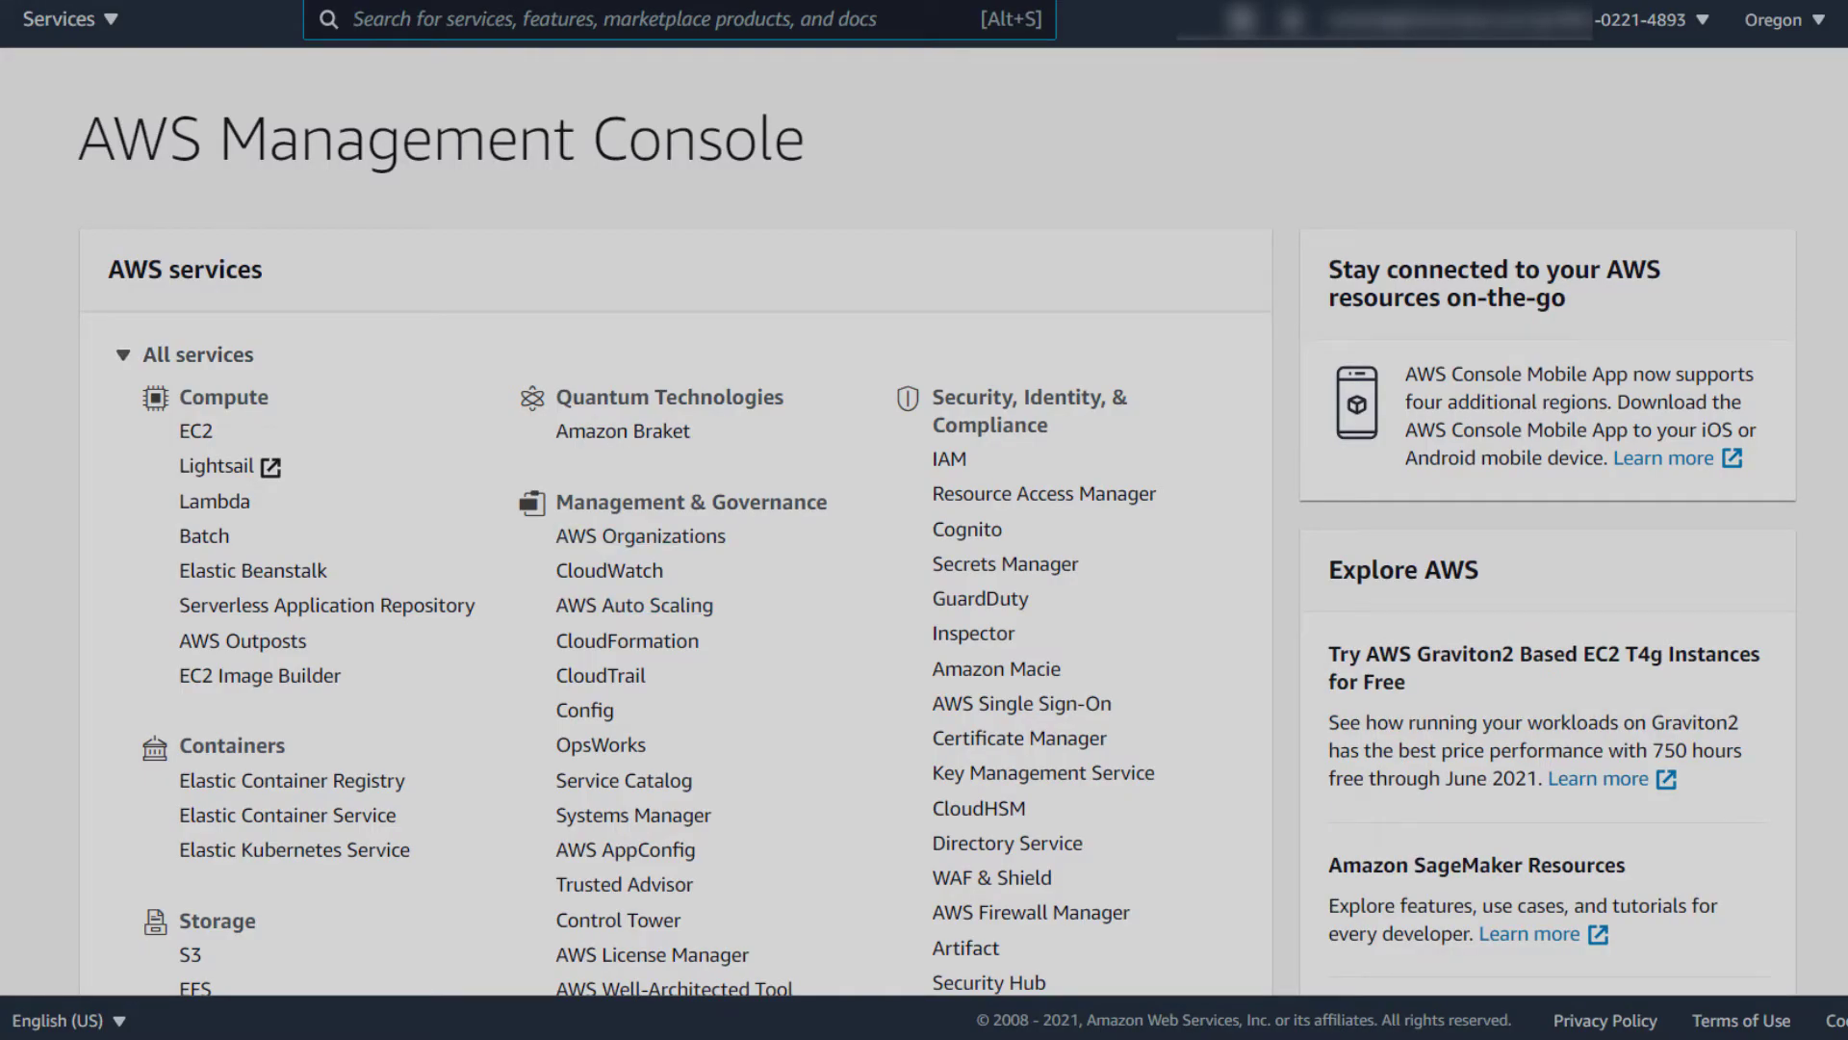
{"action": "scroll", "coordinate": [621, 640], "scroll_direction": "down", "scroll_amount": 1}
{"action": "scroll", "coordinate": [621, 640], "scroll_direction": "down", "scroll_amount": 2}
{"action": "scroll", "coordinate": [621, 639], "scroll_direction": "down", "scroll_amount": 1}
{"action": "left_click", "coordinate": [196, 814]}
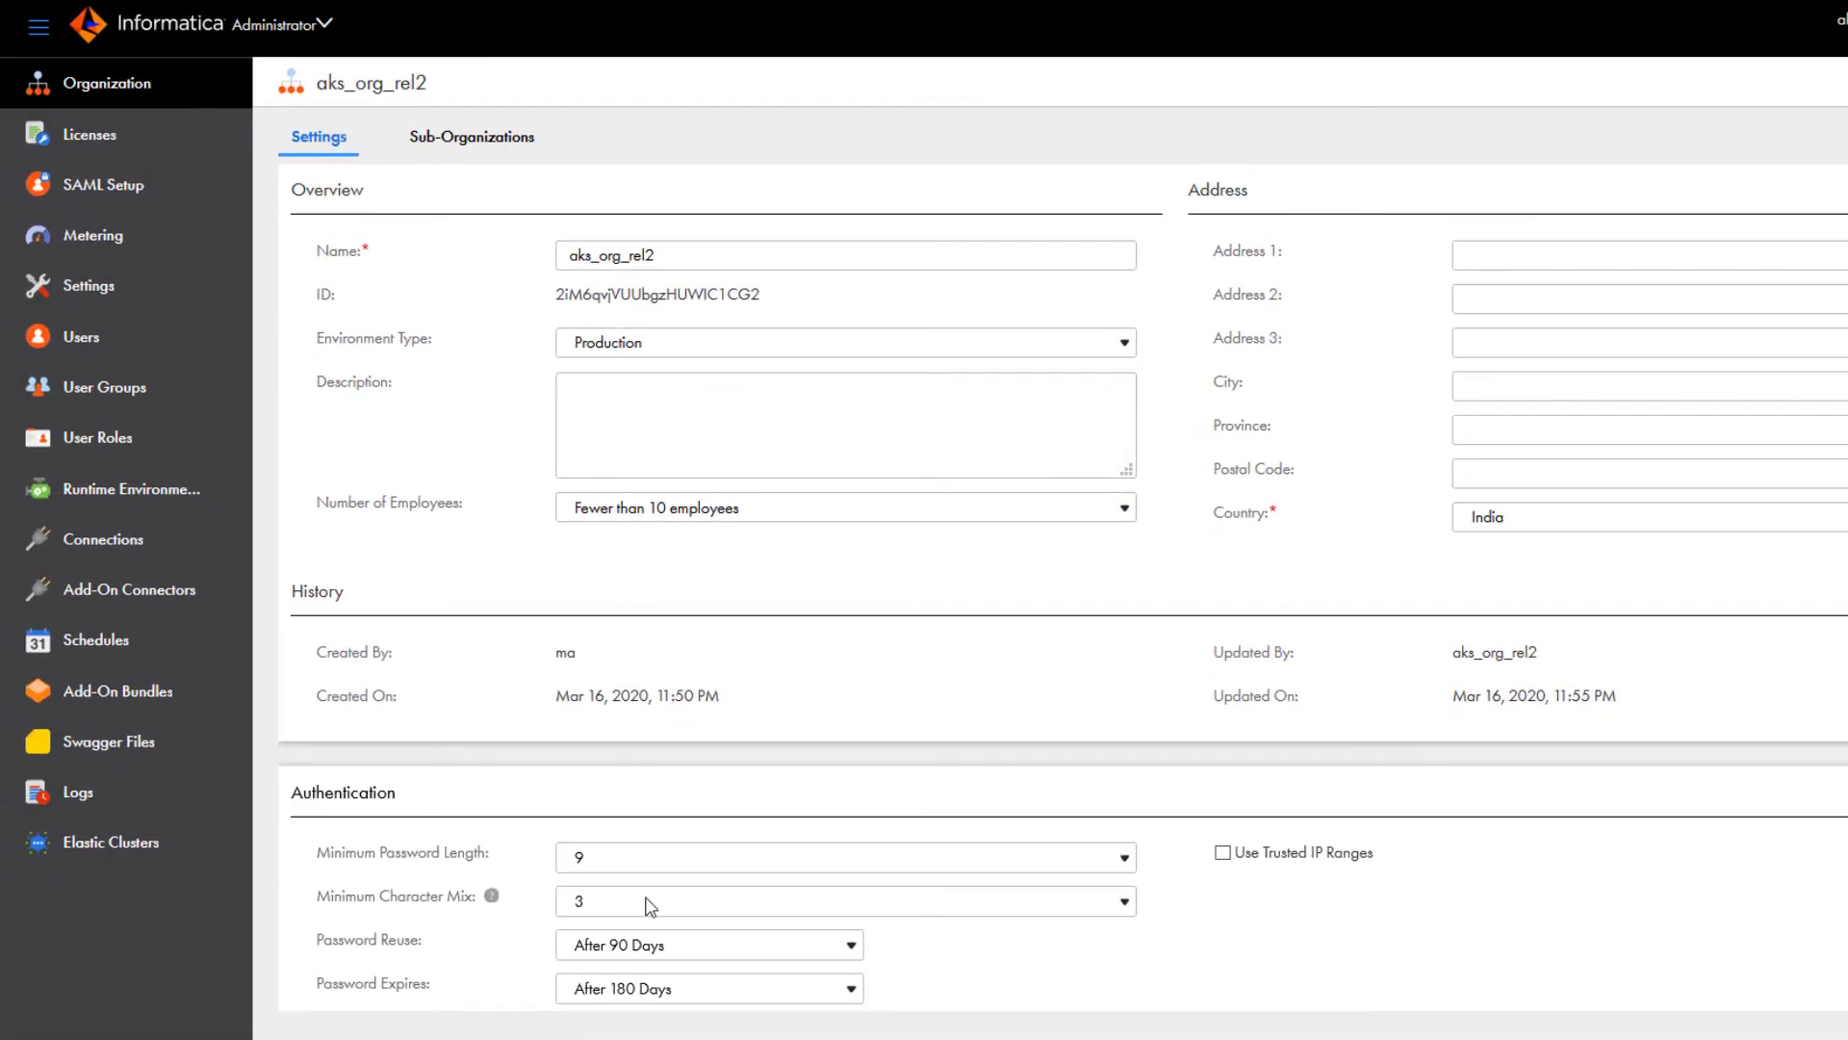
- From Connections, create AWS_MySQL_Connector and choose MySQL as its type
{"action": "left_click", "coordinate": [123, 538]}
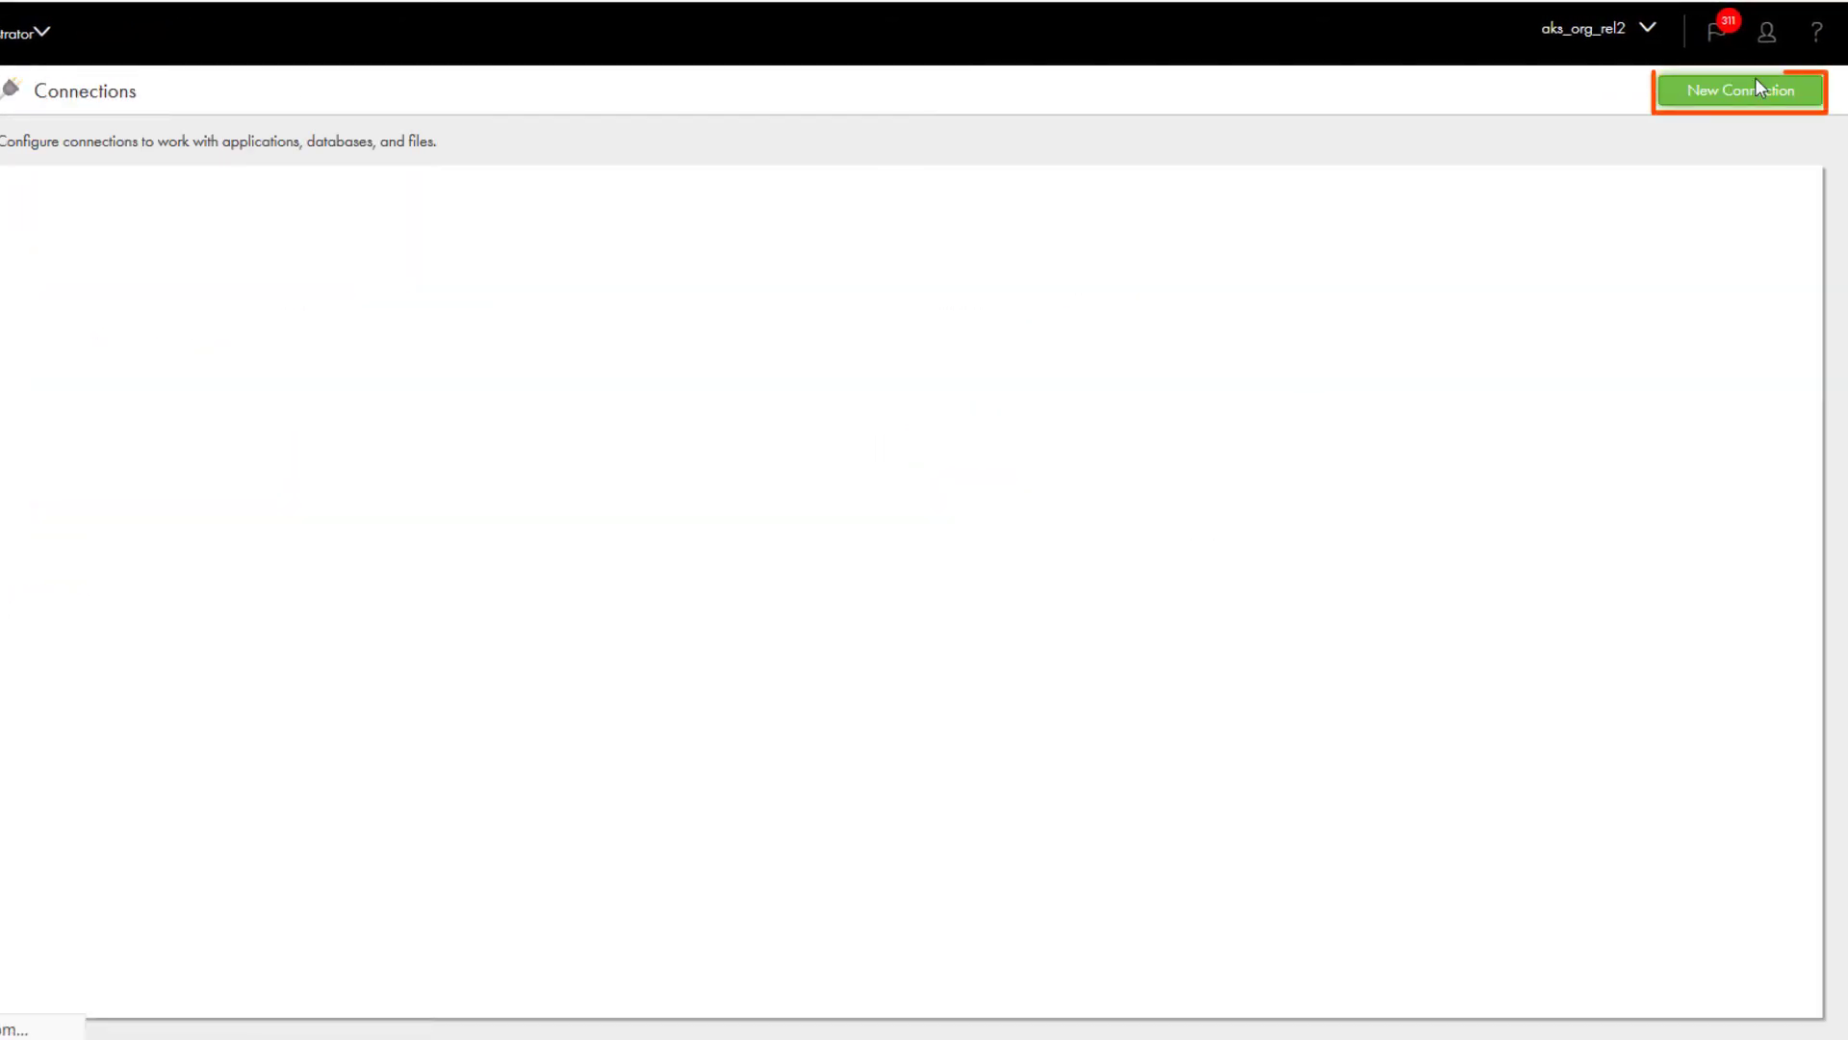
{"action": "left_click", "coordinate": [1758, 90]}
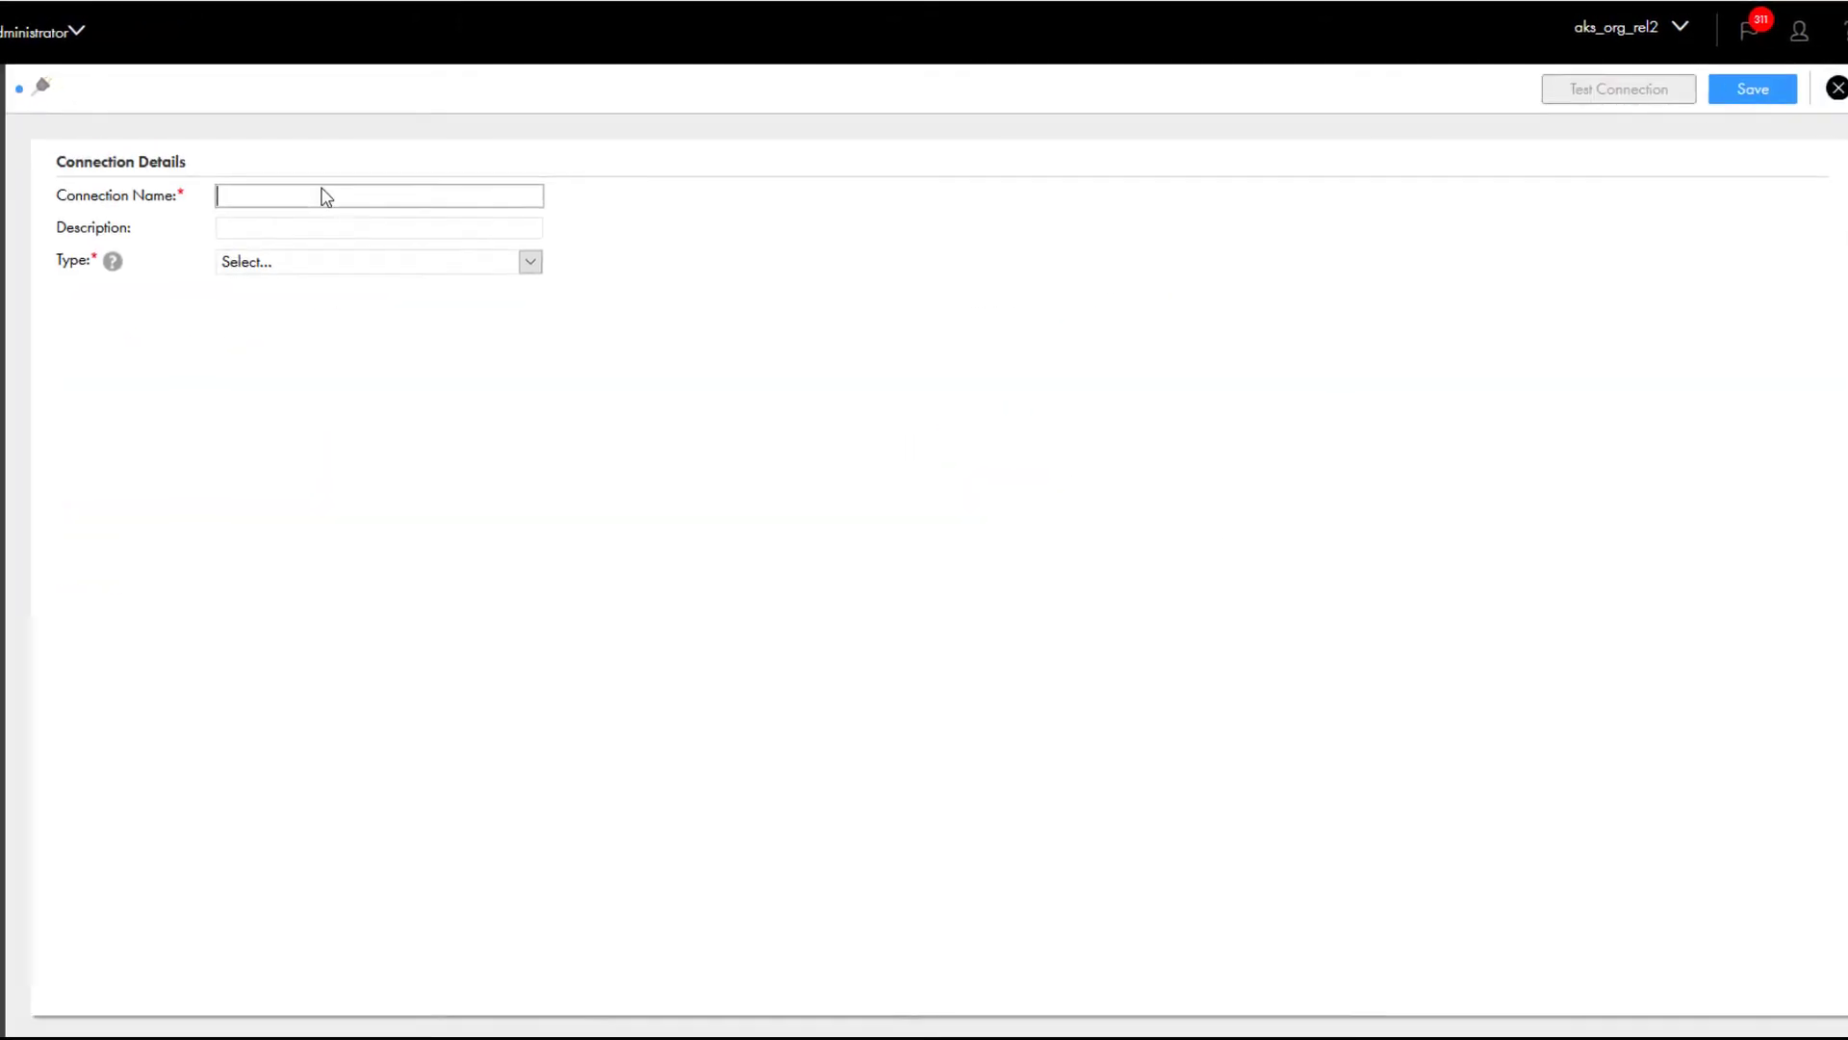
{"action": "type", "text": "AWS_MySQL_Connect"}
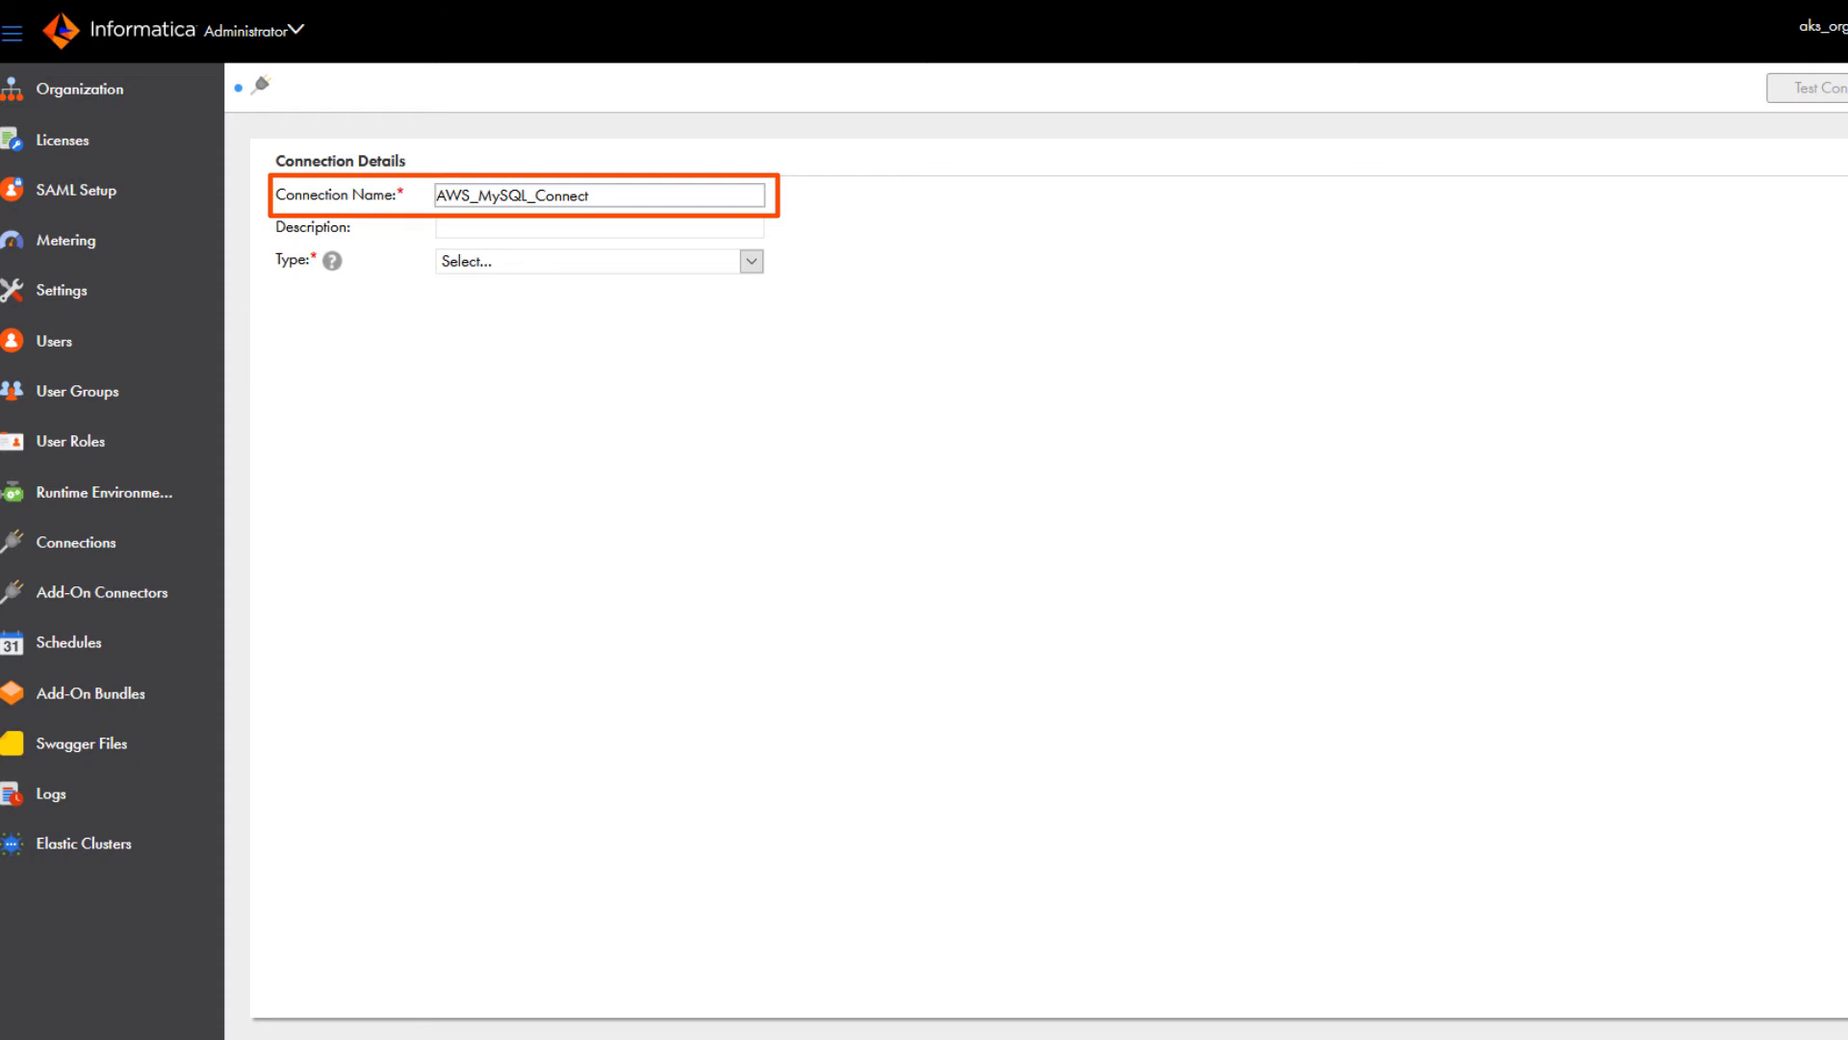
{"action": "type", "text": "o"}
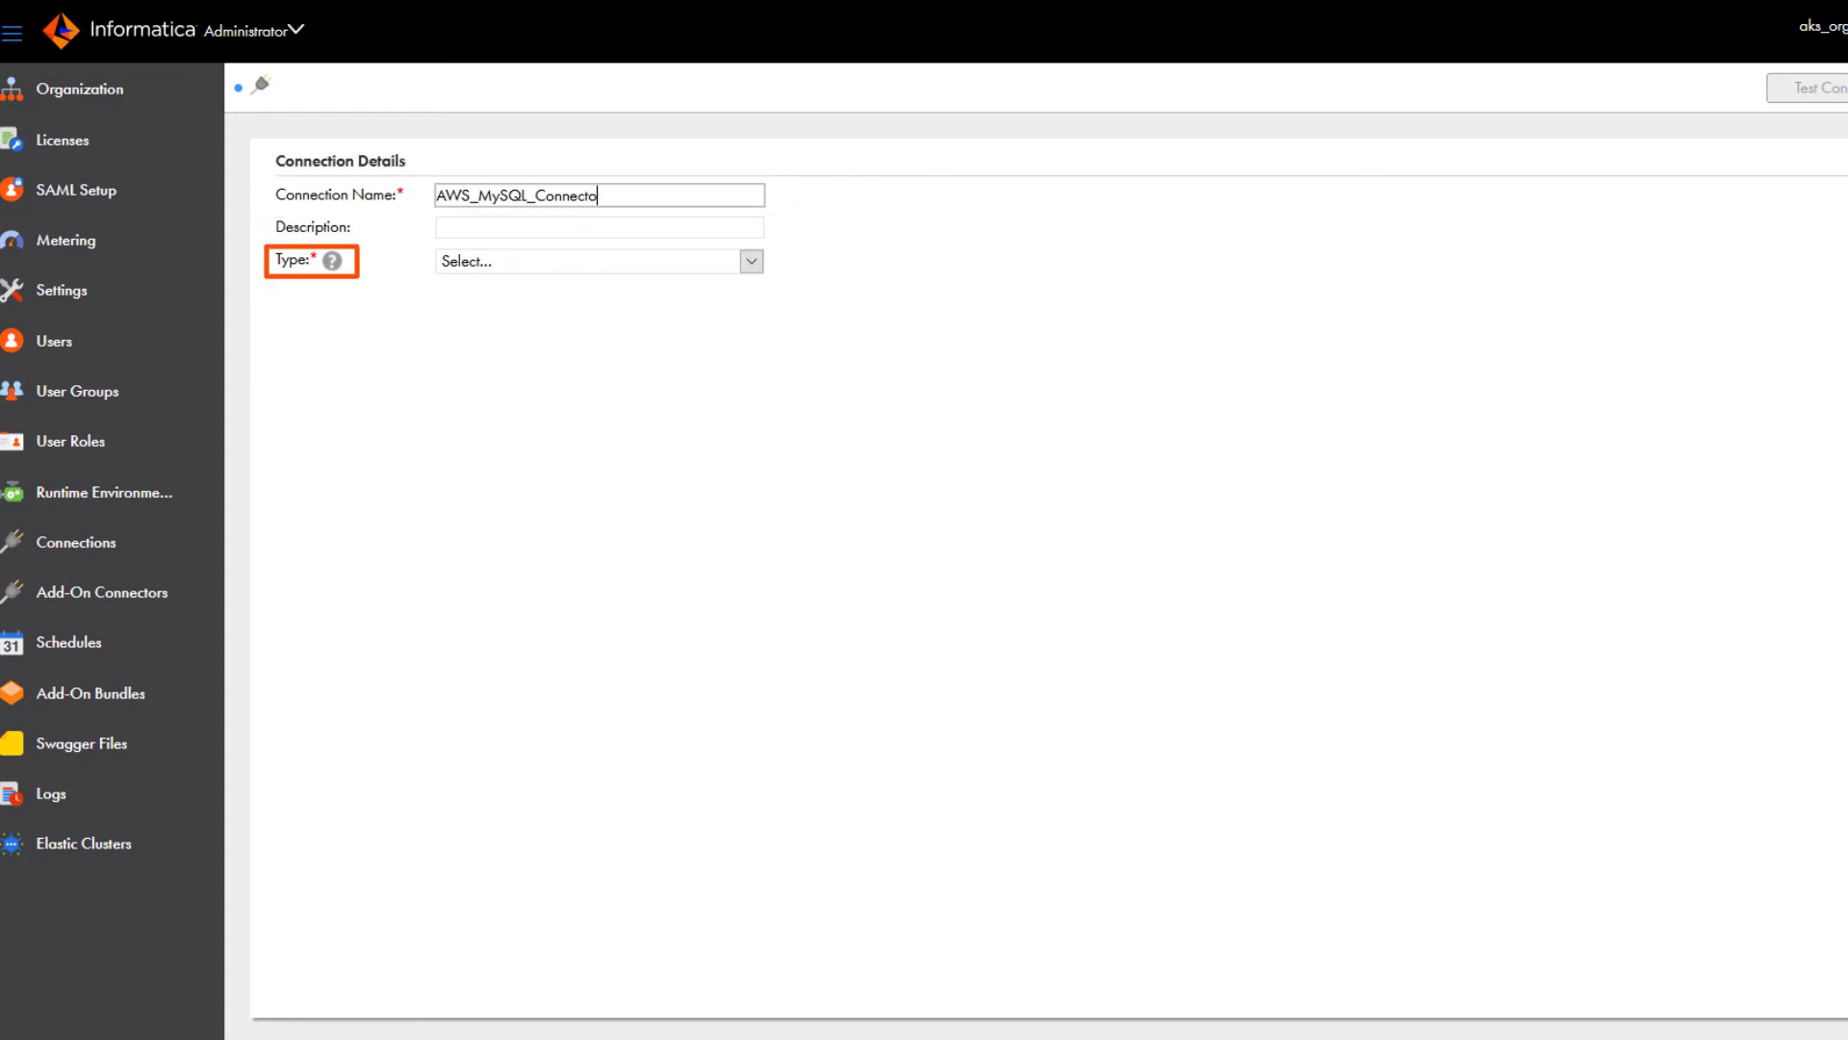
{"action": "type", "text": "r"}
{"action": "key", "text": "Tab"}
{"action": "key", "text": "alt+Down"}
{"action": "key", "text": "Down"}
{"action": "key", "text": "Down"}
{"action": "key", "text": "Down"}
{"action": "key", "text": "Down"}
{"action": "key", "text": "Return"}
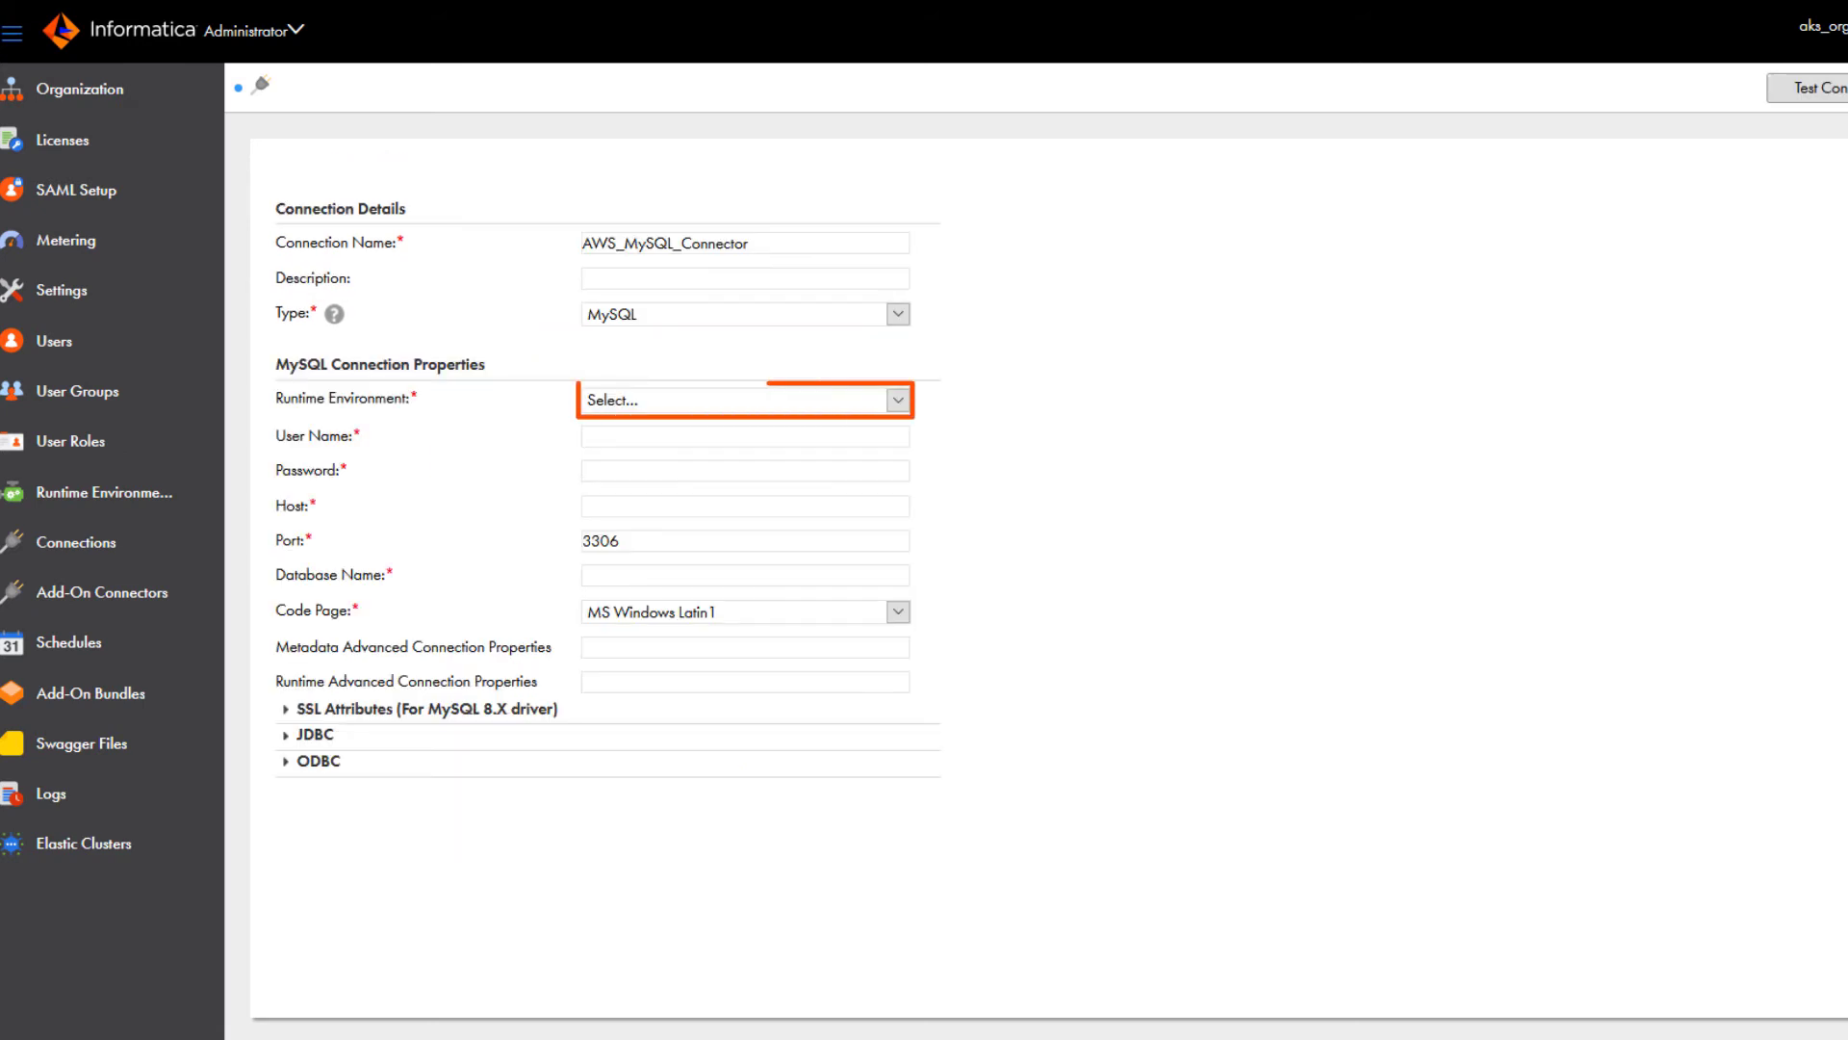
- Choose runtime AGENT_CRRT, enter user admin and the password, and paste the RDS endpoint as Host
{"action": "key", "text": "alt+Down"}
{"action": "key", "text": "Down"}
{"action": "key", "text": "Down"}
{"action": "key", "text": "Return"}
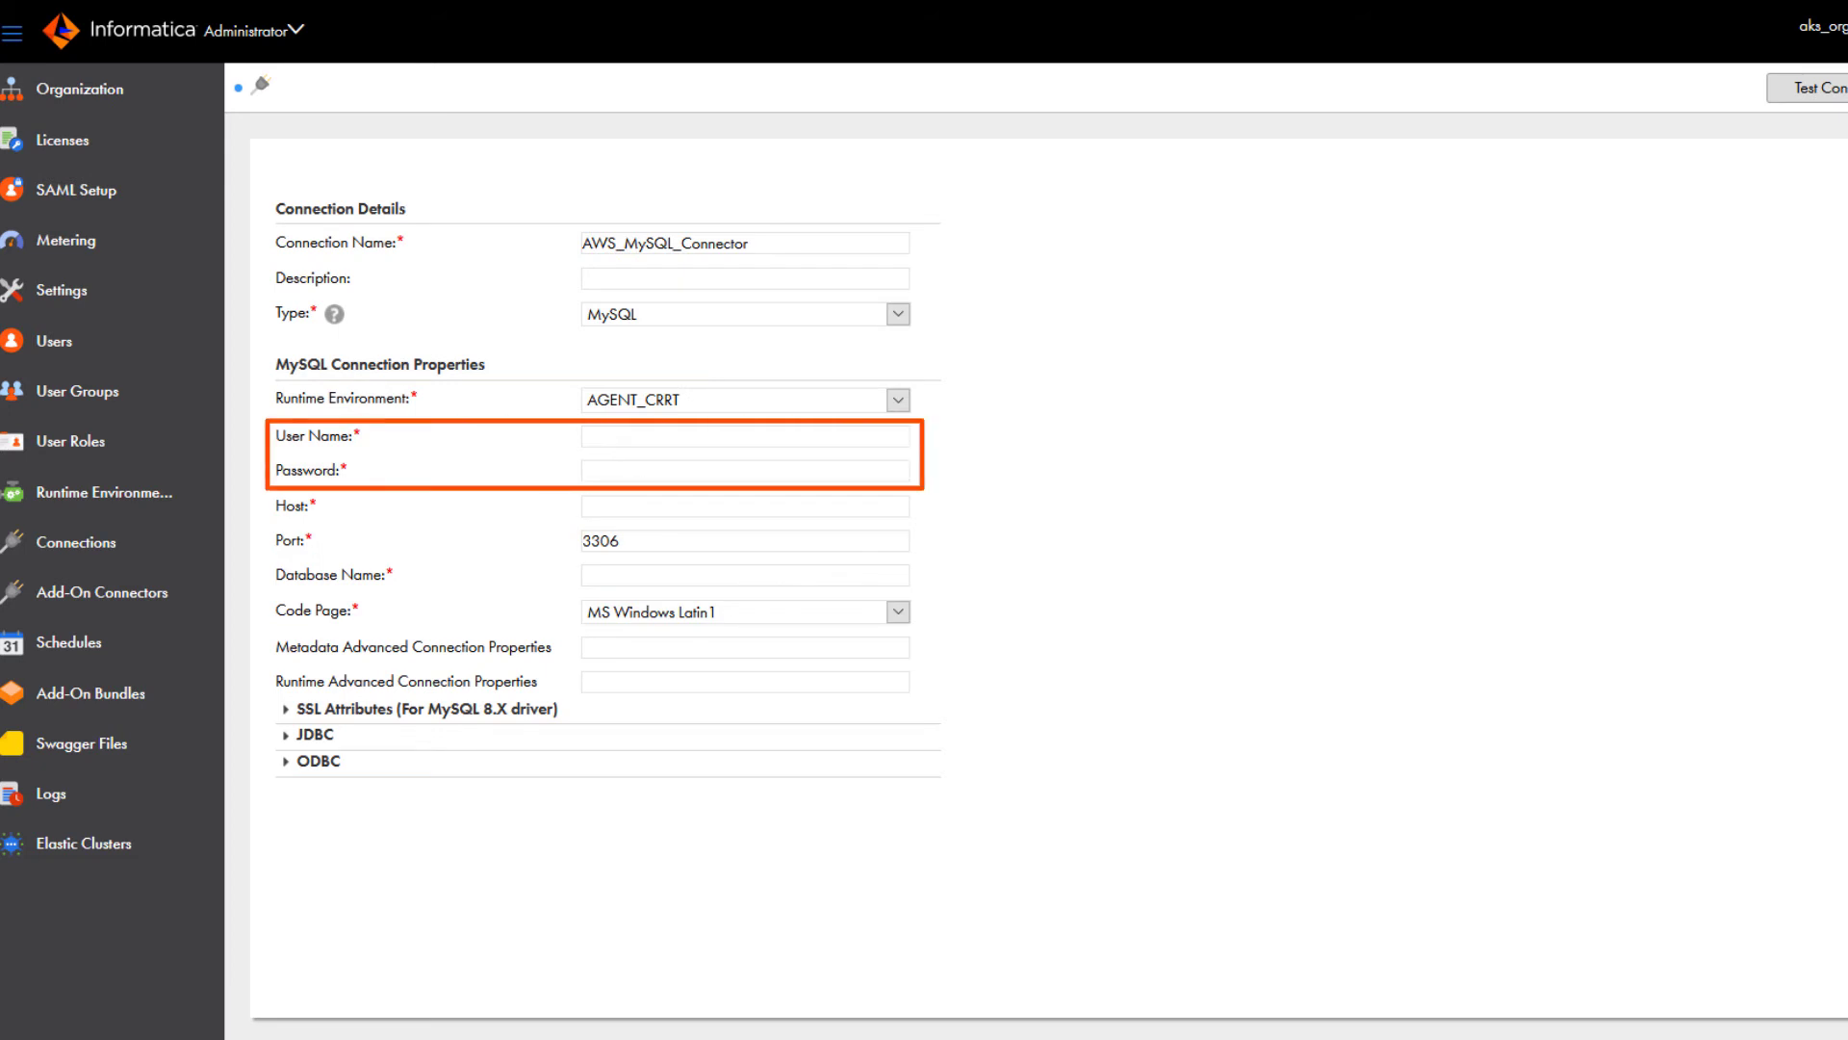
{"action": "type", "text": "admin"}
{"action": "key", "text": "Tab"}
{"action": "type", "text": "********"}
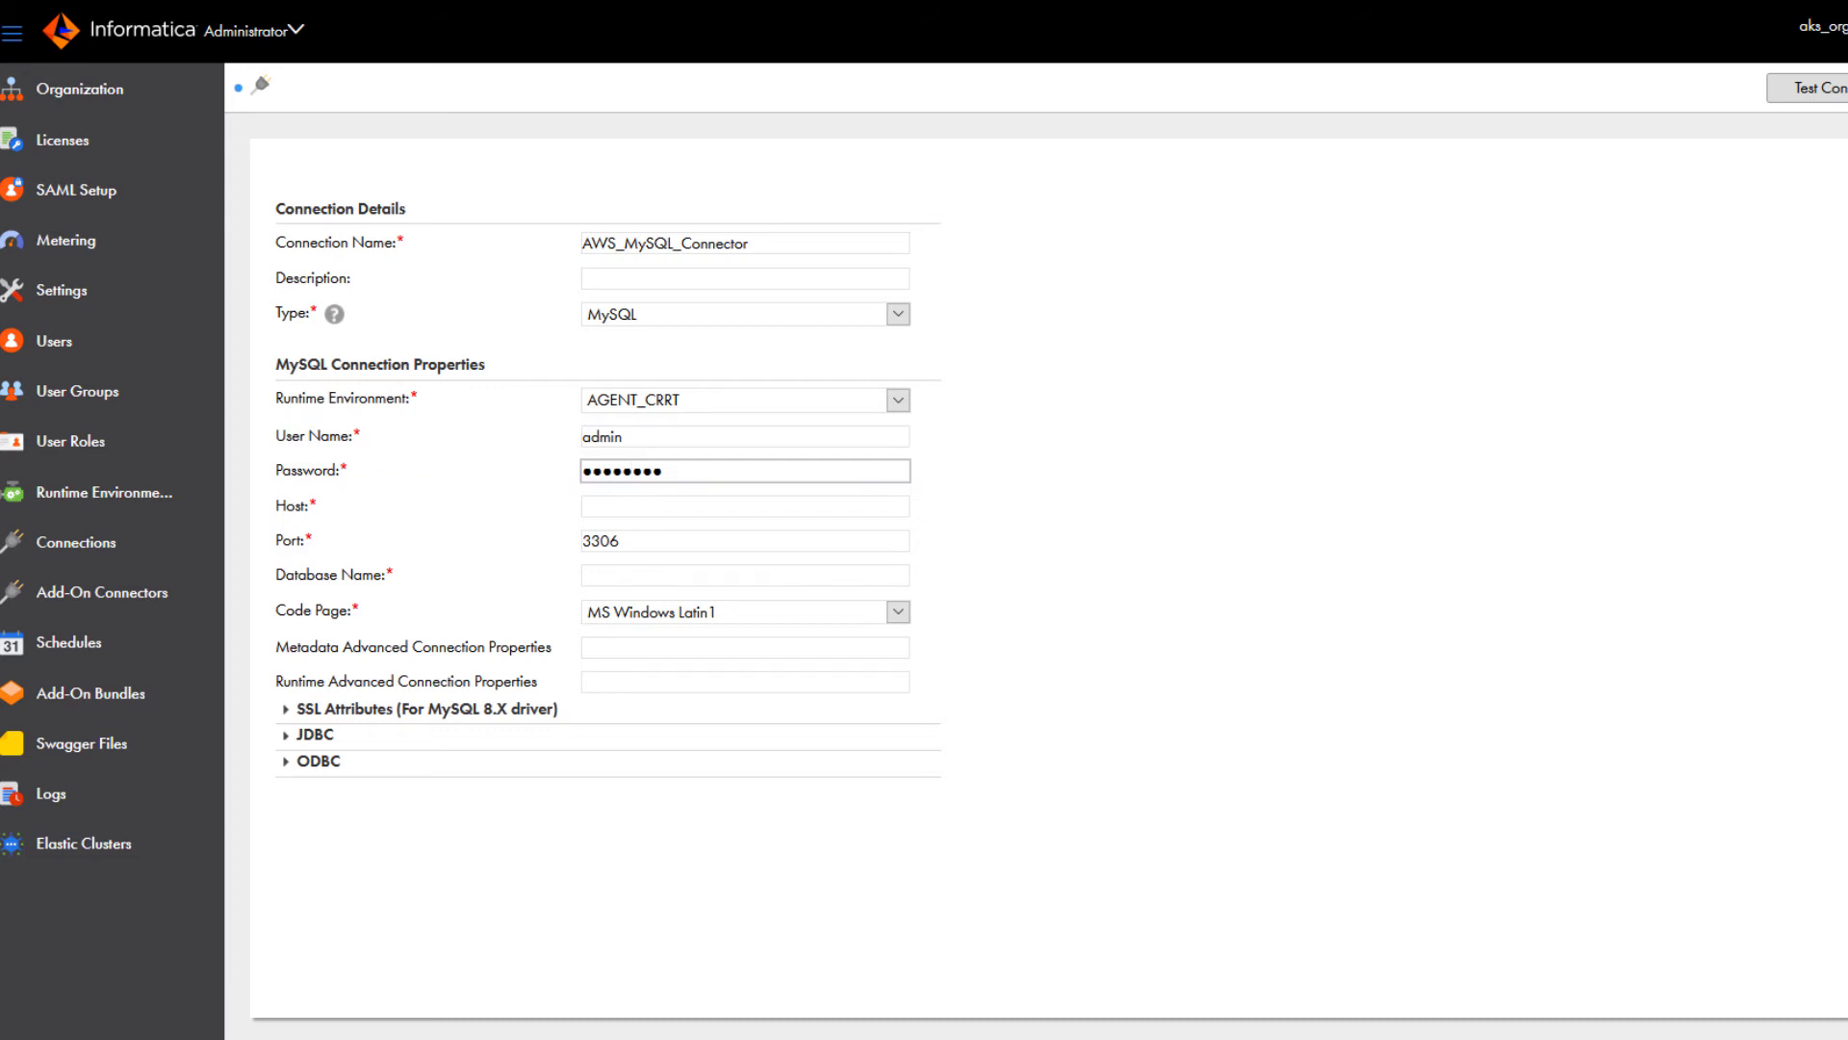
{"action": "key", "text": "Tab"}
{"action": "key", "text": "ctrl+v"}
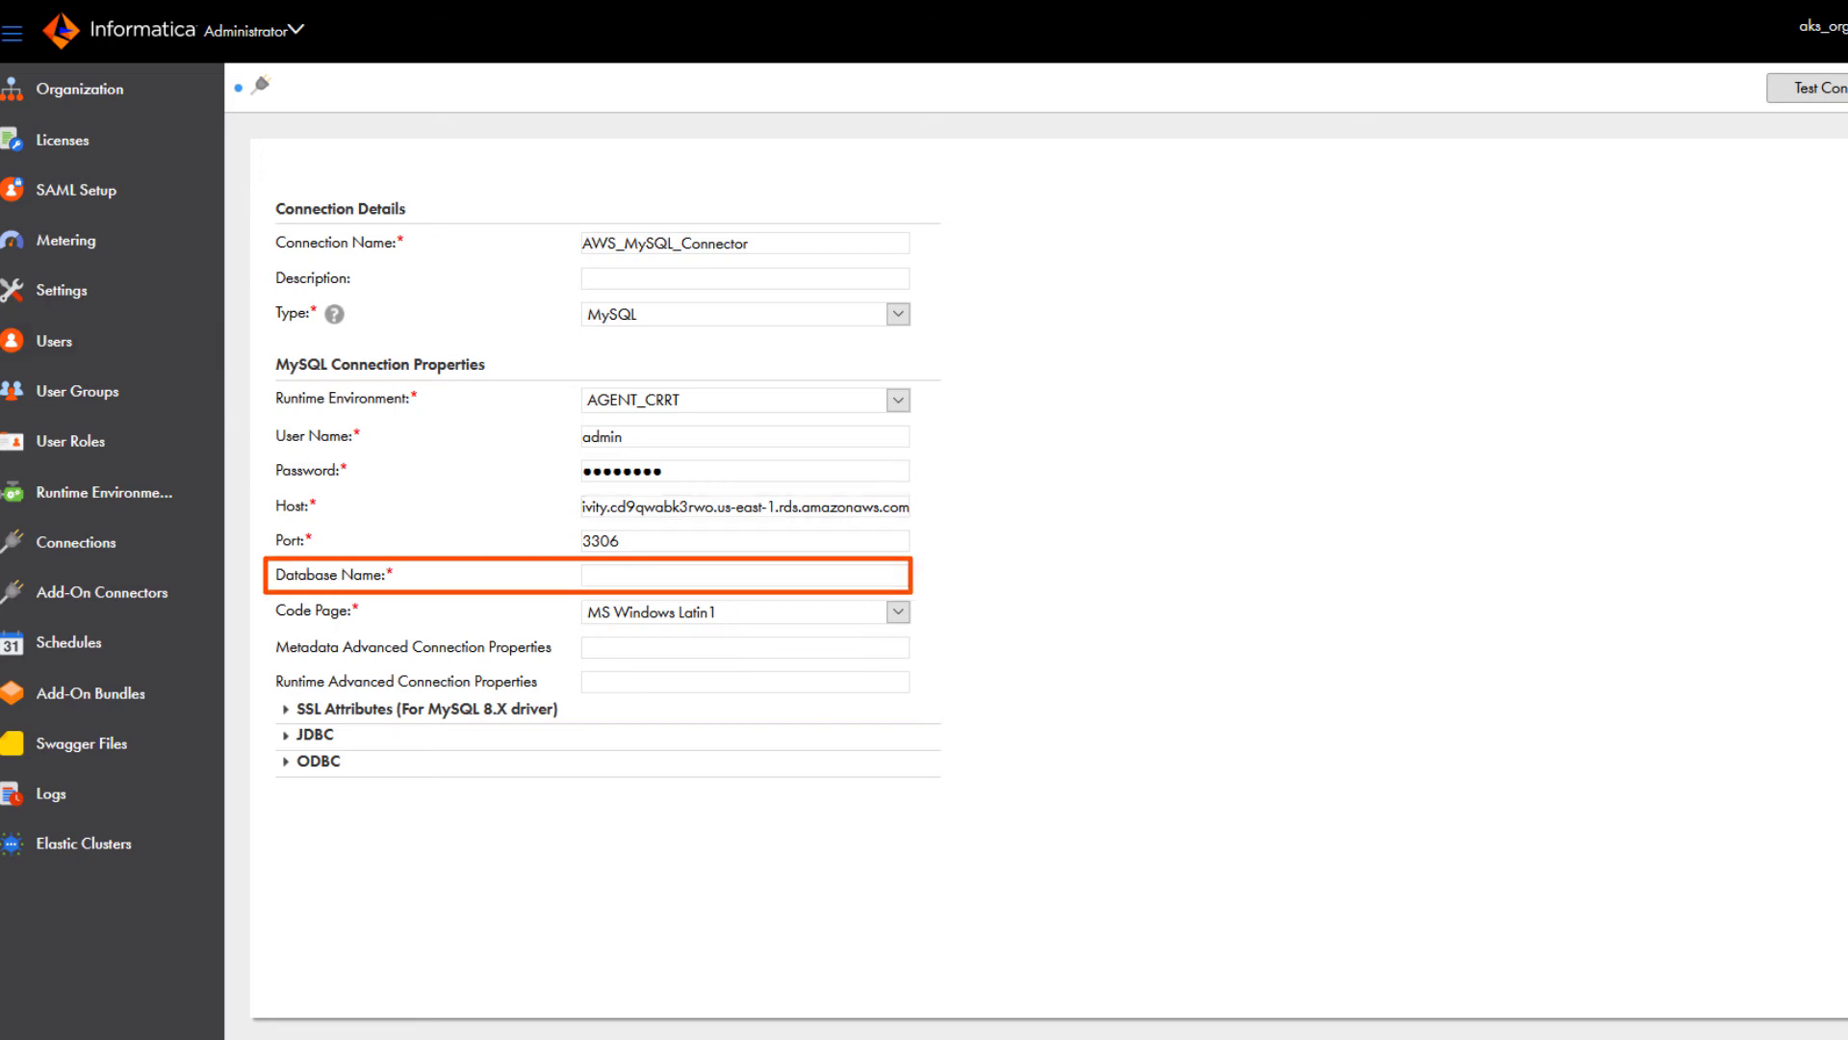
{"action": "type", "text": "styleseatdb1"}
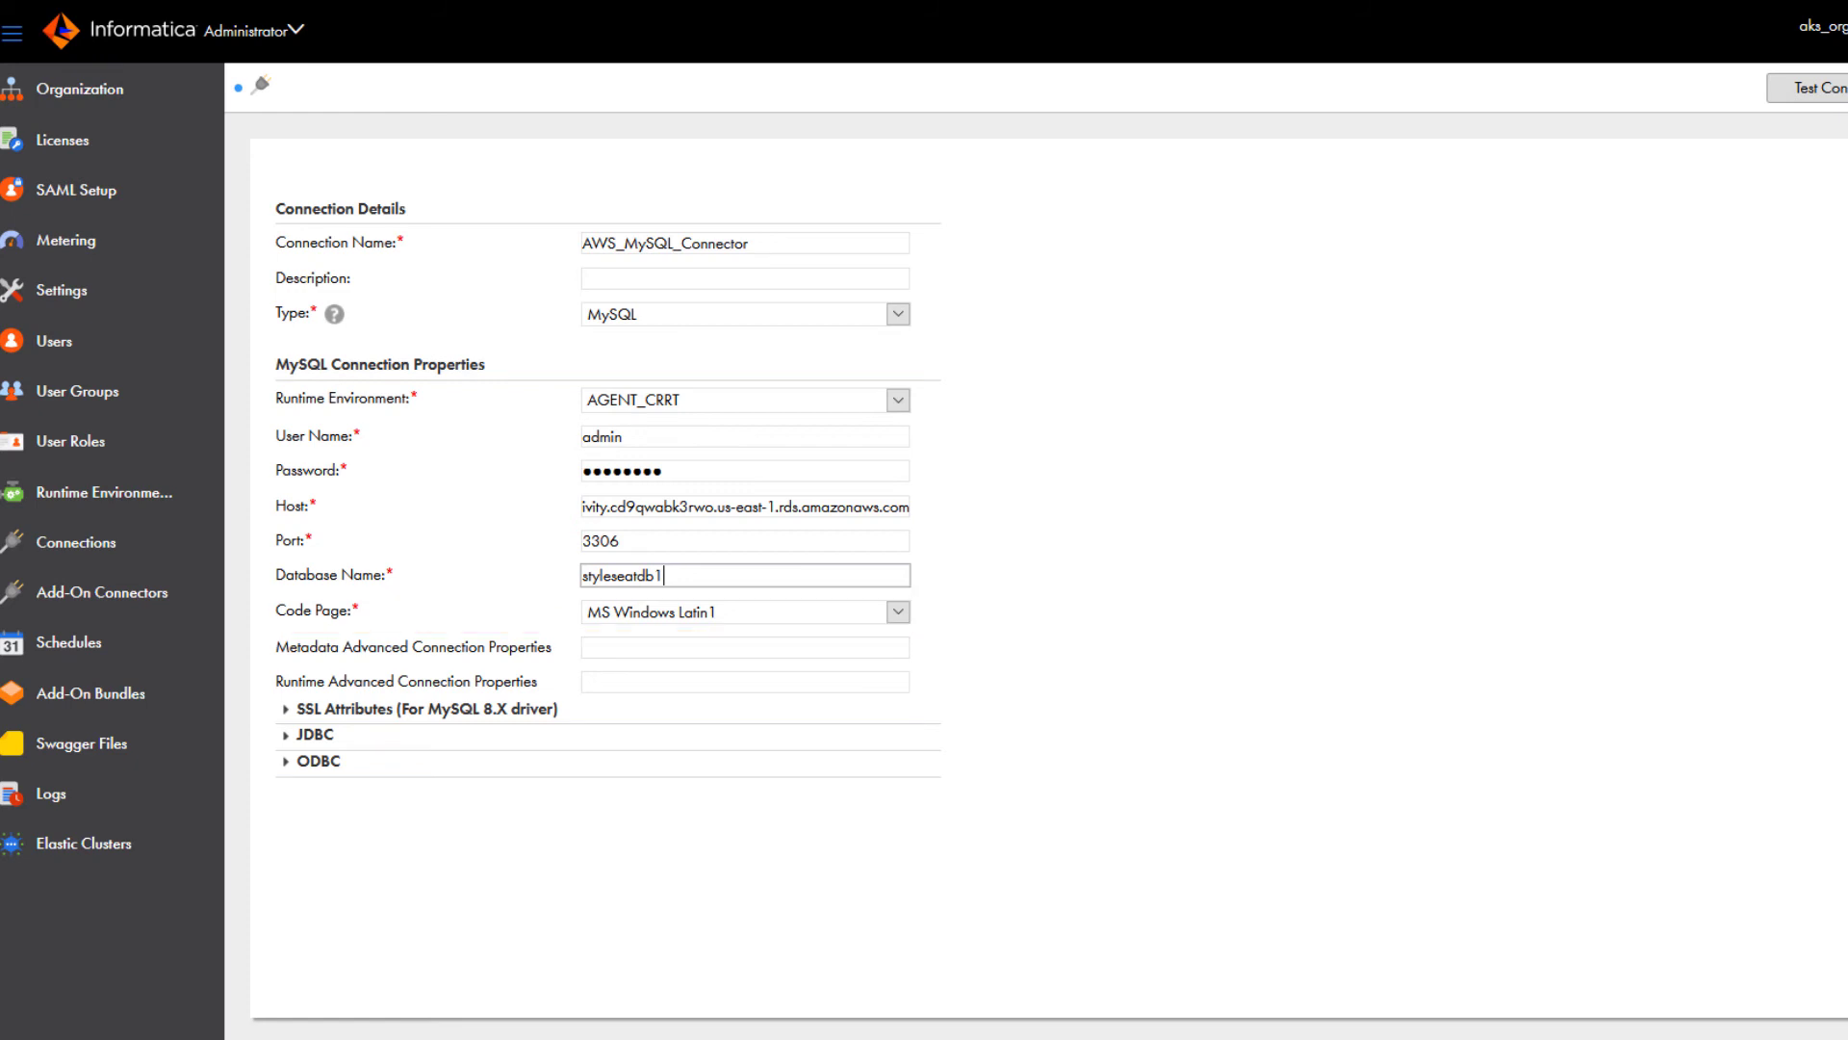
- Enter database name styleseatdb1 and select UTF-8 as the code page
{"action": "key", "text": "Tab"}
{"action": "key", "text": "alt+Down"}
{"action": "key", "text": "Down"}
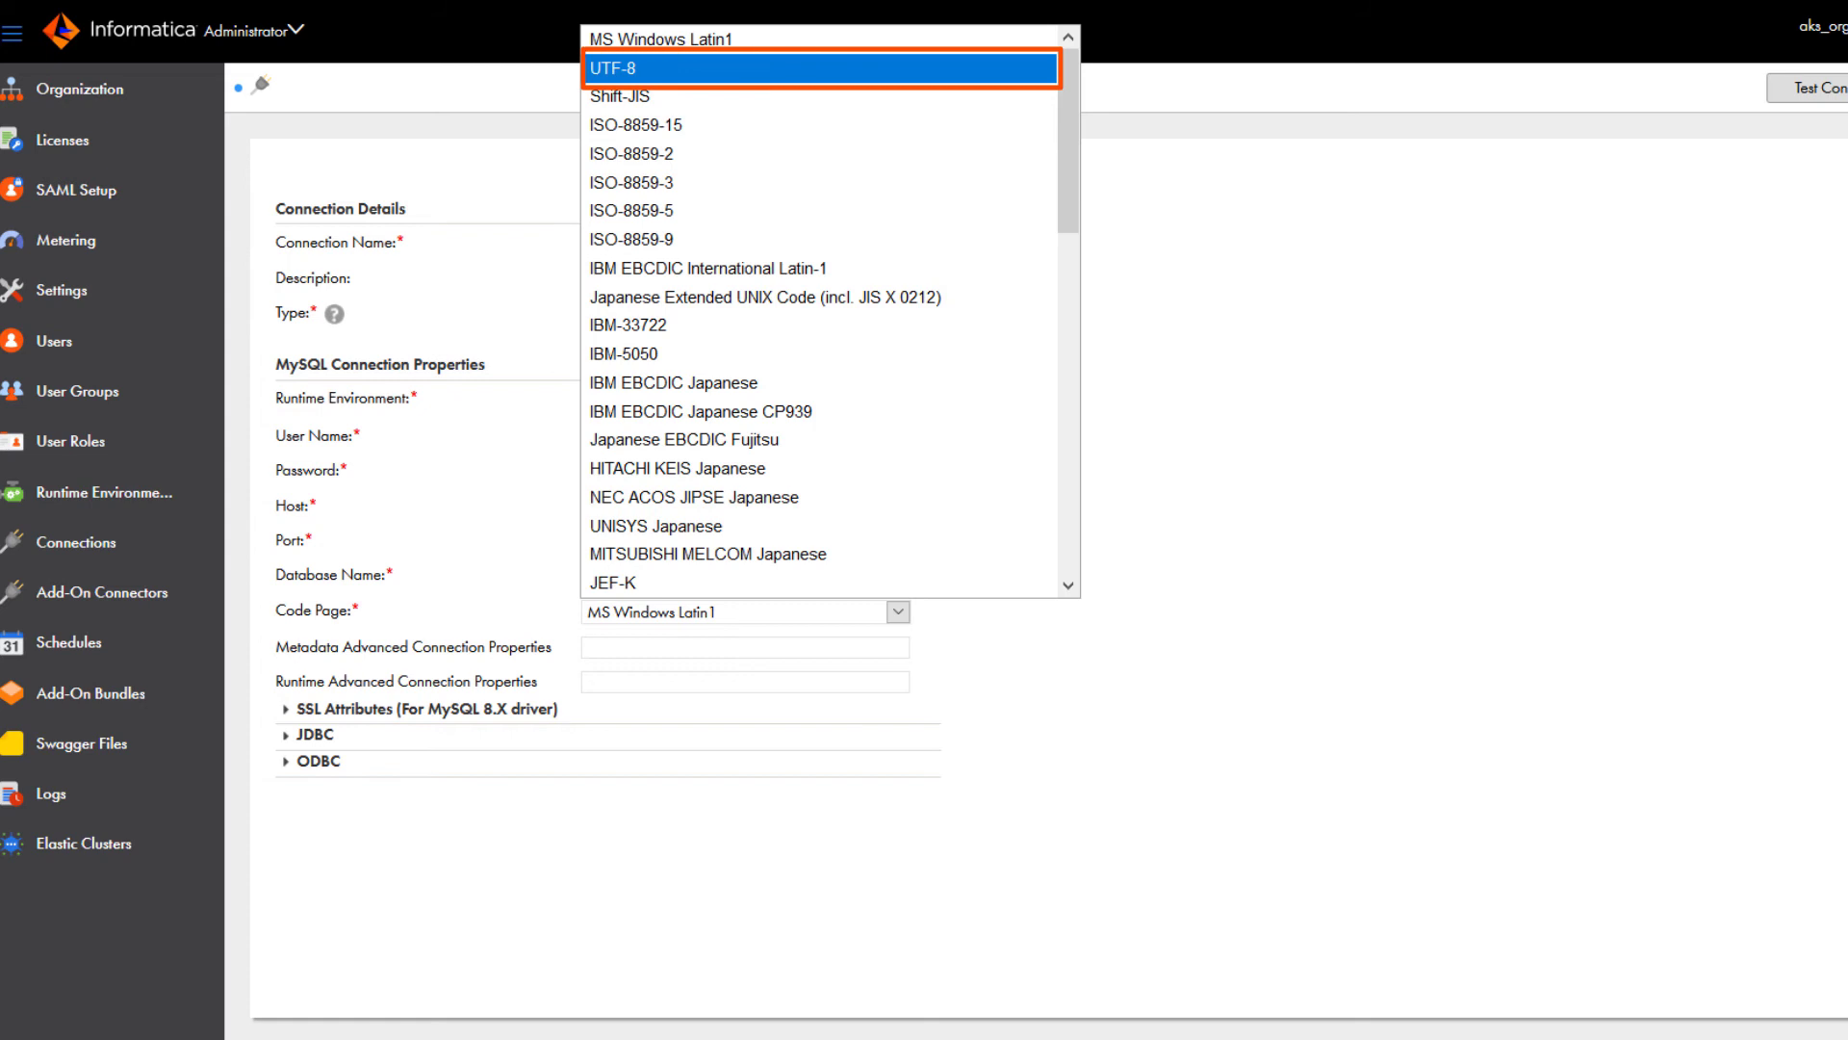
{"action": "key", "text": "Return"}
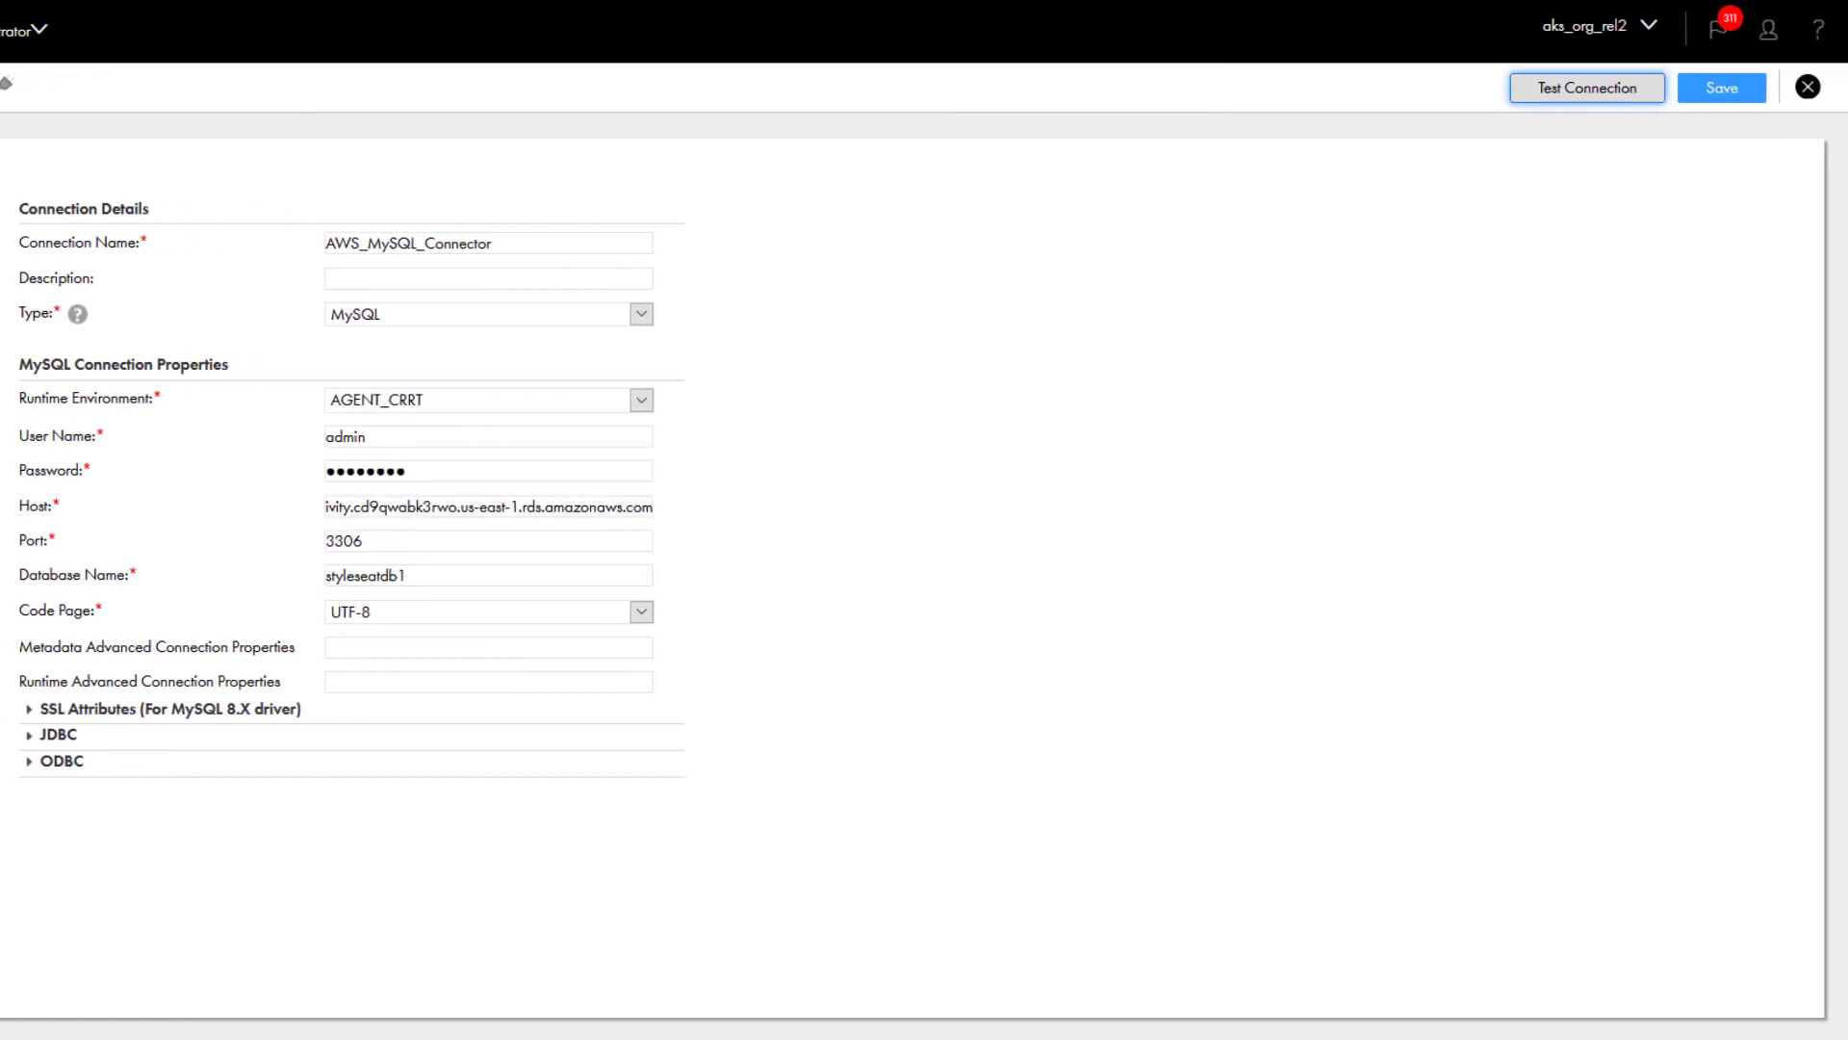
- Run the connection test and, once it succeeds, save AWS_MySQL_Connector
{"action": "key", "text": "Return"}
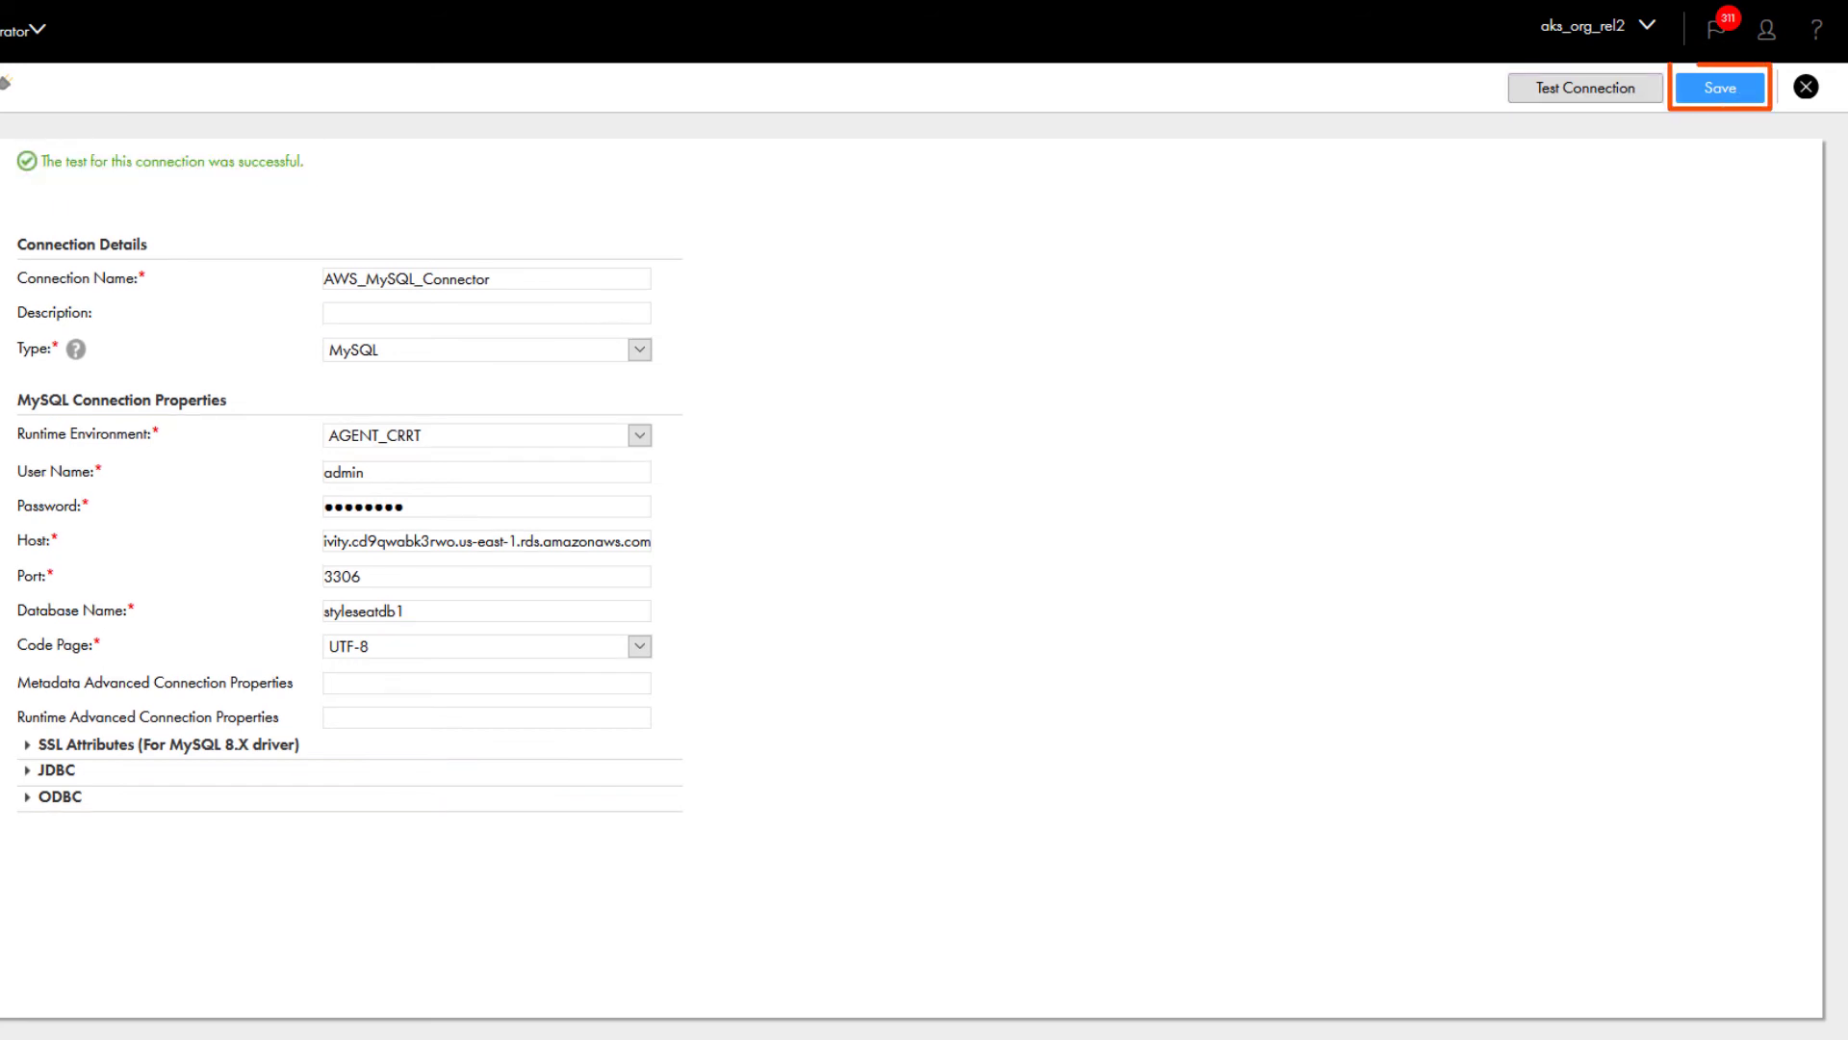
{"action": "key", "text": "Return"}
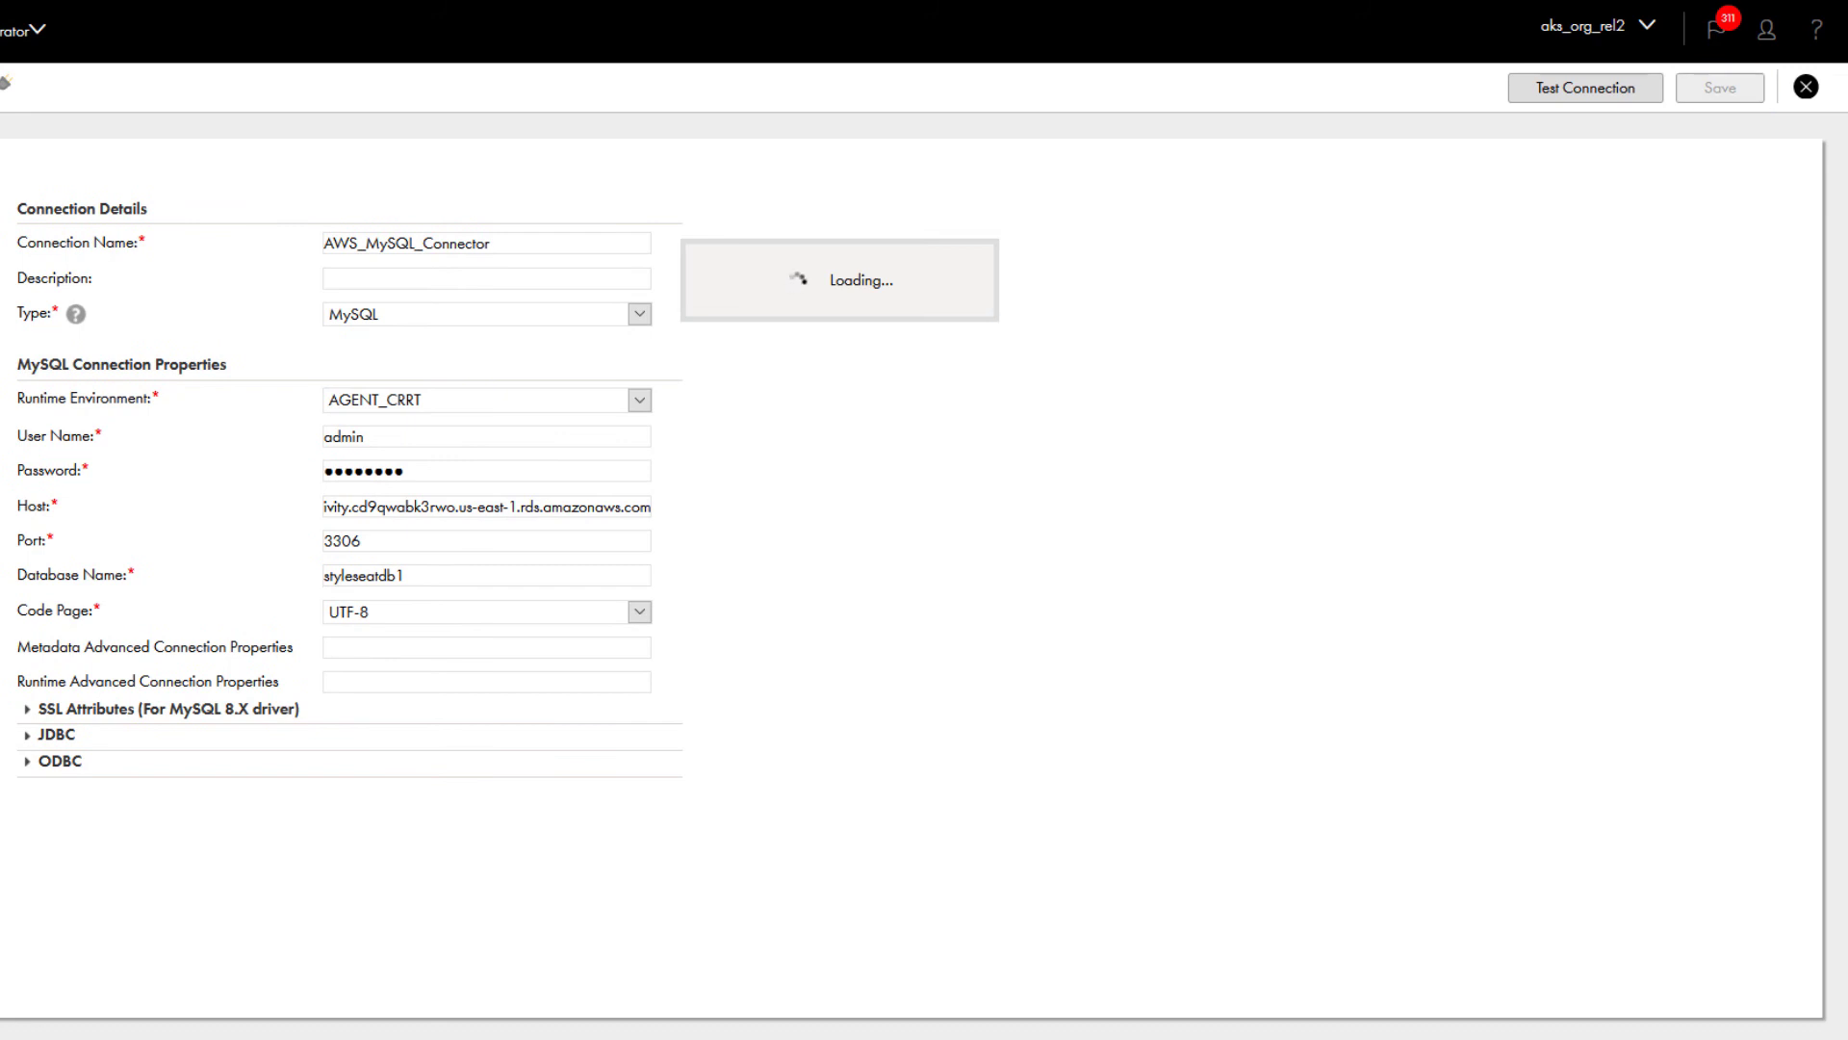